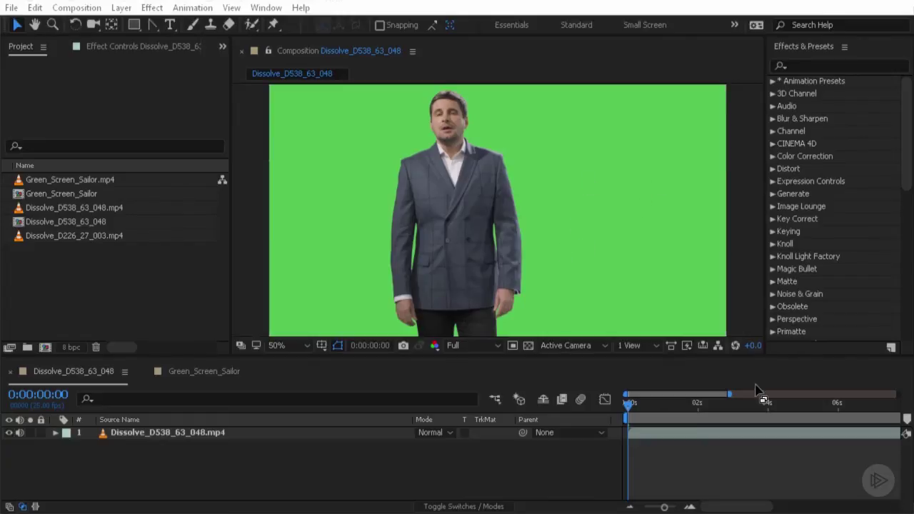
- Find the Keylight (1.2) effect by searching for "key" and apply it to the Dissolve_D538_63_048.mp4 clip in the composition
left_click_drag(634, 402, 636, 404)
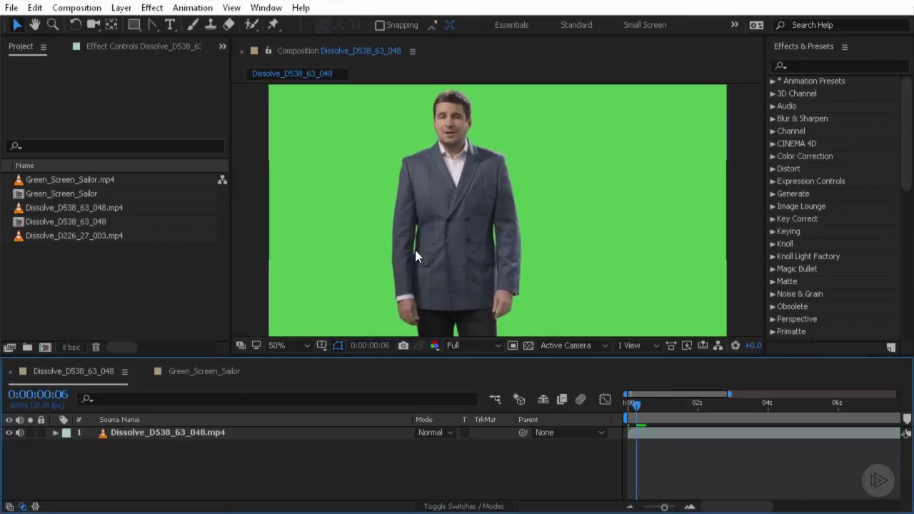
mouse_move(638, 409)
left_mouse_down()
mouse_move(646, 409)
mouse_move(625, 410)
mouse_move(648, 413)
left_mouse_up()
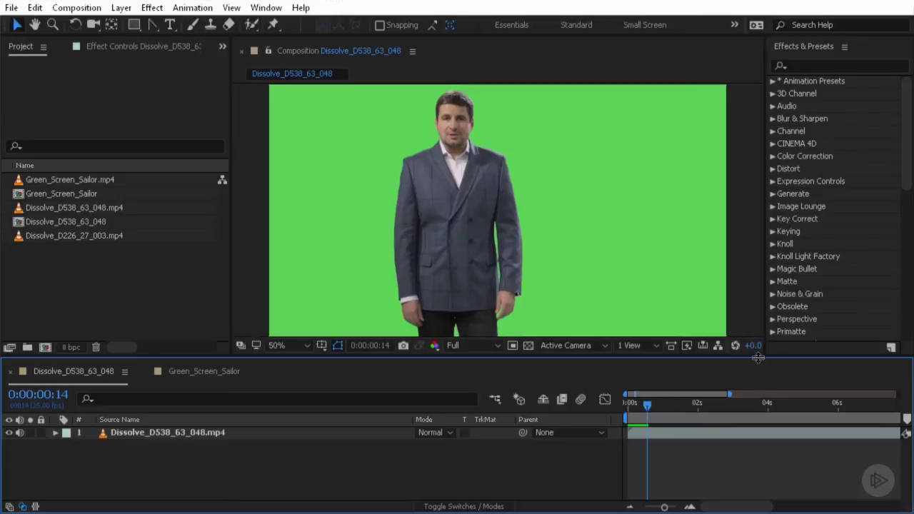
left_click_drag(760, 363, 762, 396)
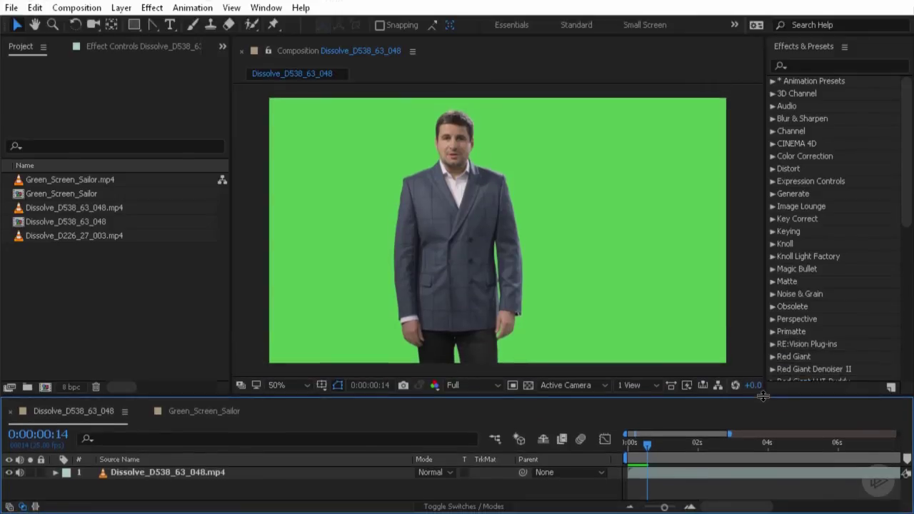
left_click(815, 66)
type("key")
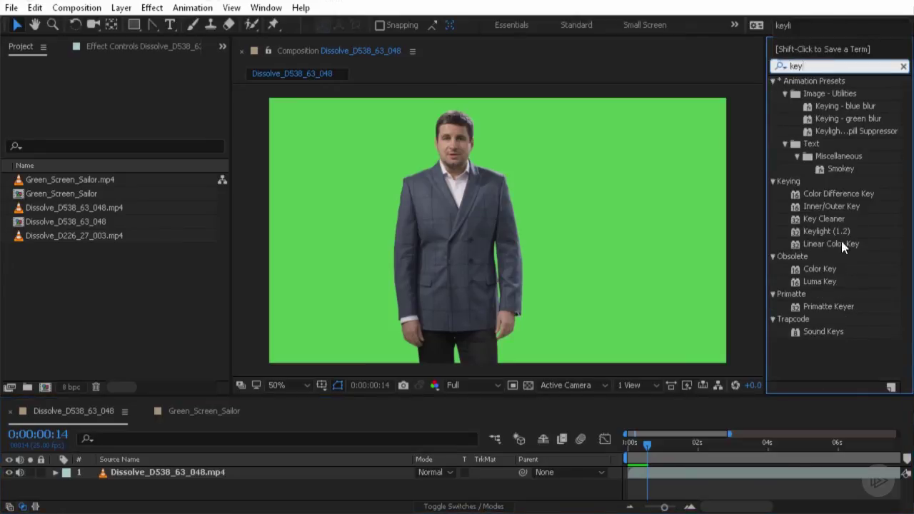
left_click_drag(828, 230, 655, 234)
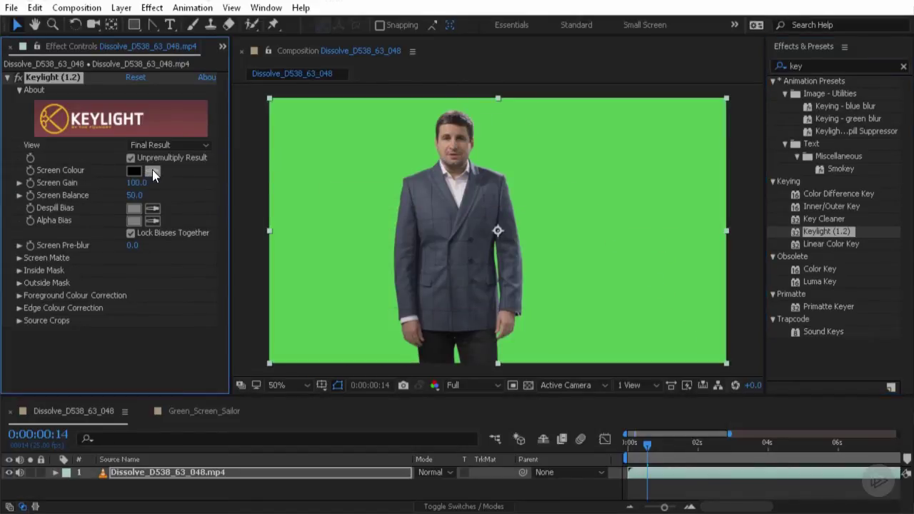
- Sample the bright green backdrop beside the man as Keylight's Screen Colour and give the timeline a little more height
left_click(153, 172)
left_click(285, 171)
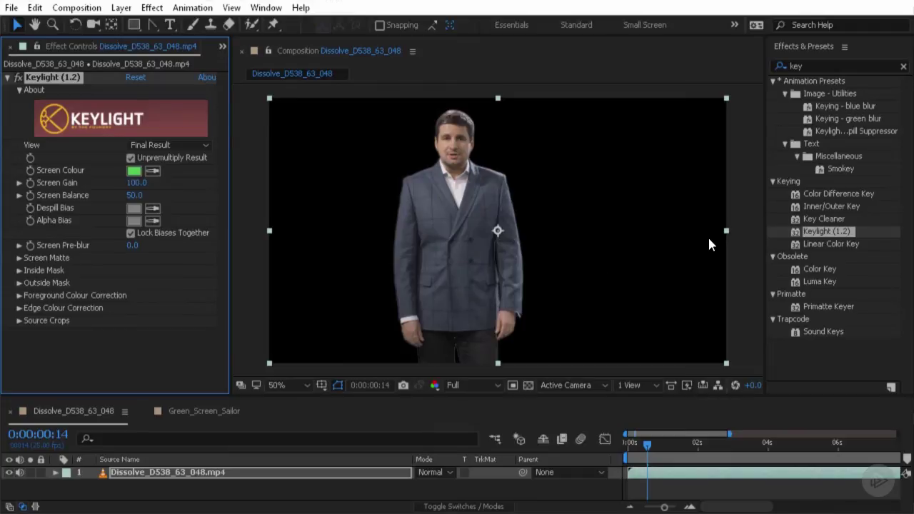
left_click_drag(755, 395, 755, 375)
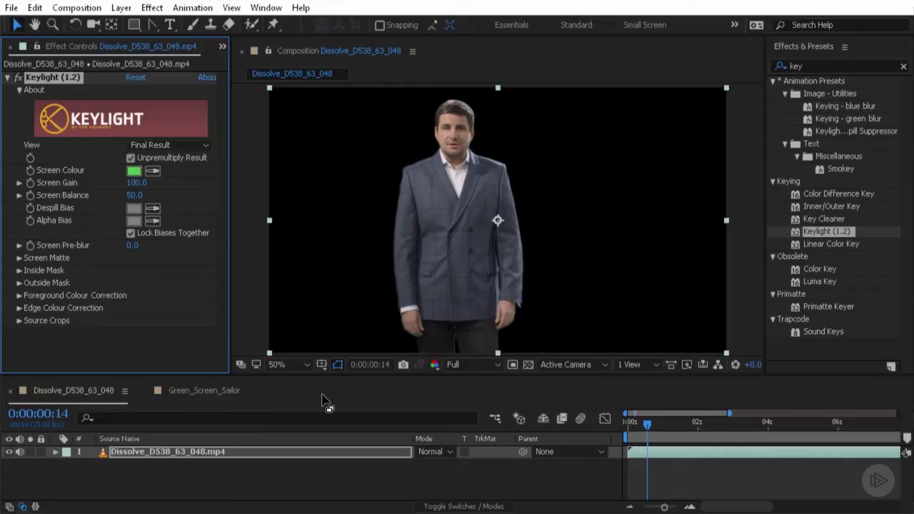
- In the Green_Screen_Sailor composition, apply Keylight (1.2) to the sailor clip and sample the green backdrop as its Screen Colour
left_click(217, 389)
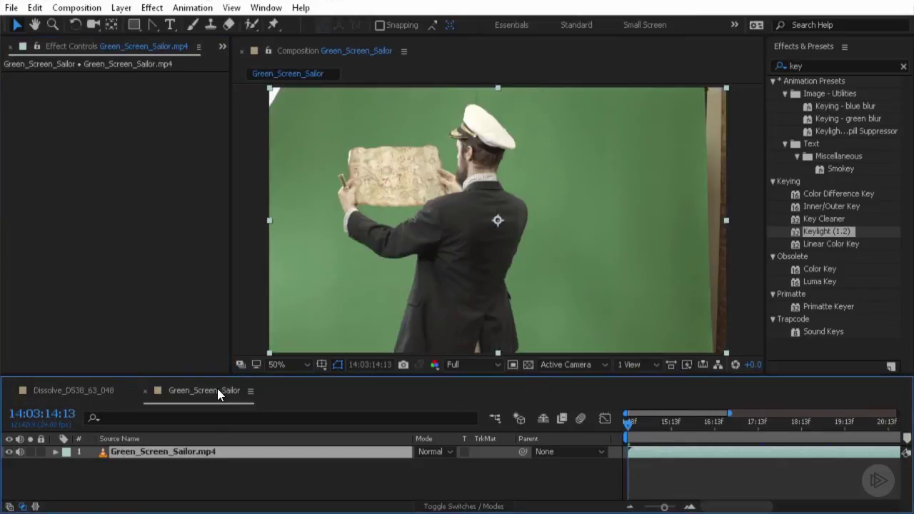
key("comma")
key("comma")
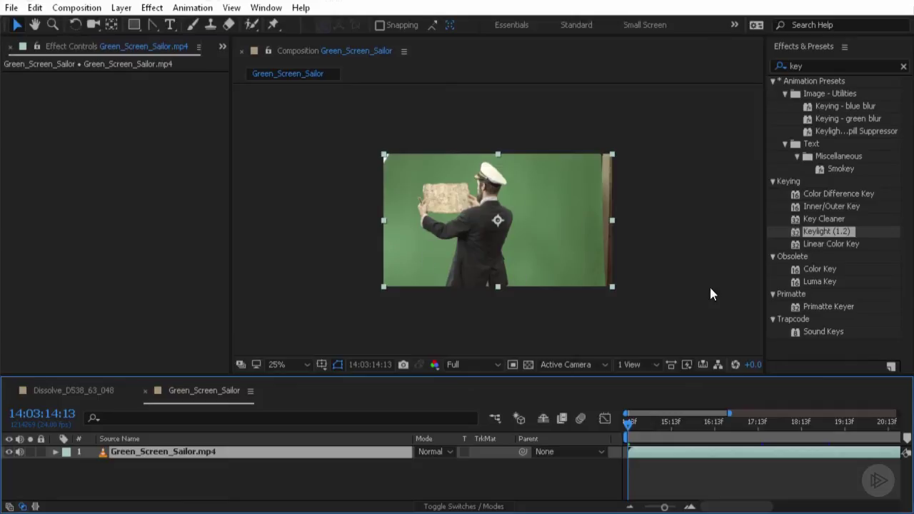
left_click_drag(823, 230, 544, 276)
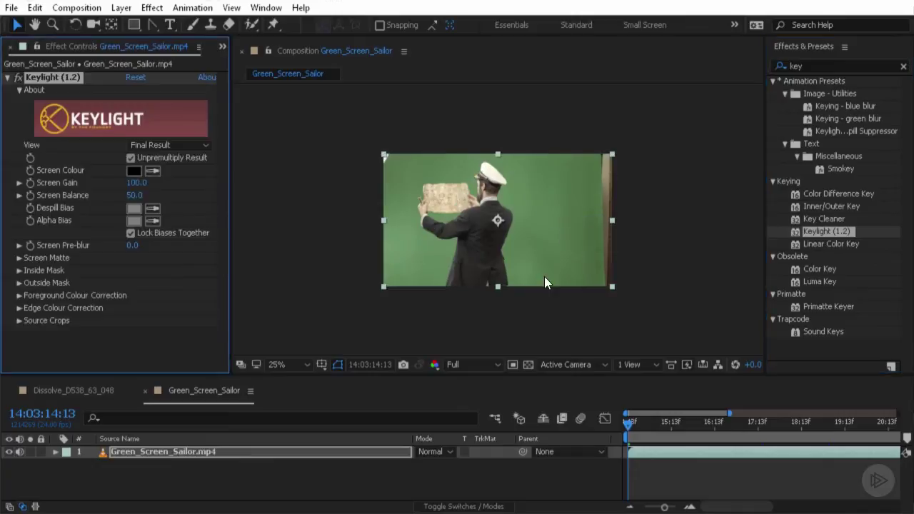
left_click(154, 171)
left_click(403, 204)
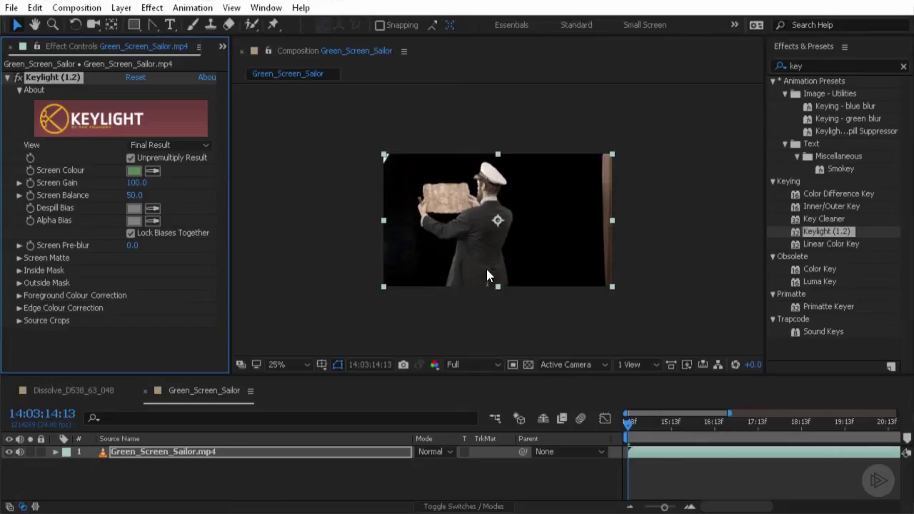
- View the sailor shot at 50% and toggle Keylight off and on to compare the keyed image with the original
key("period")
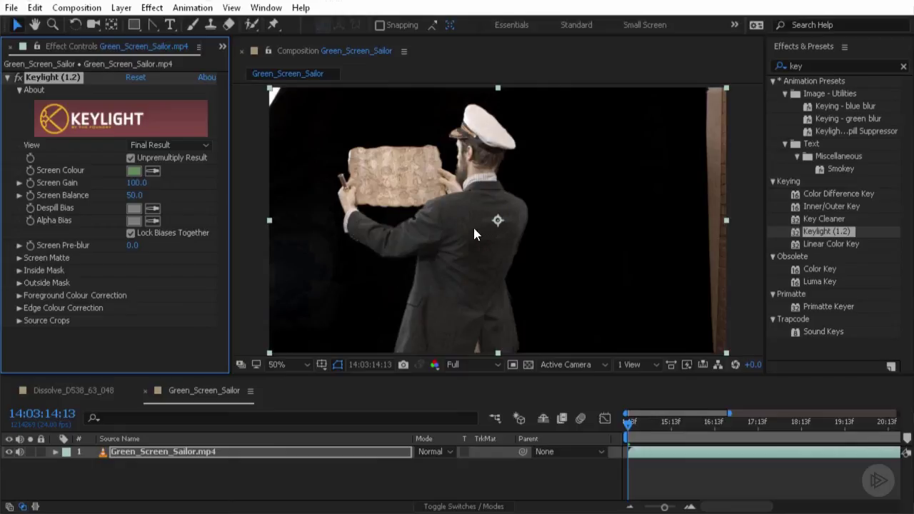
left_click(18, 76)
left_click(17, 76)
left_click(17, 75)
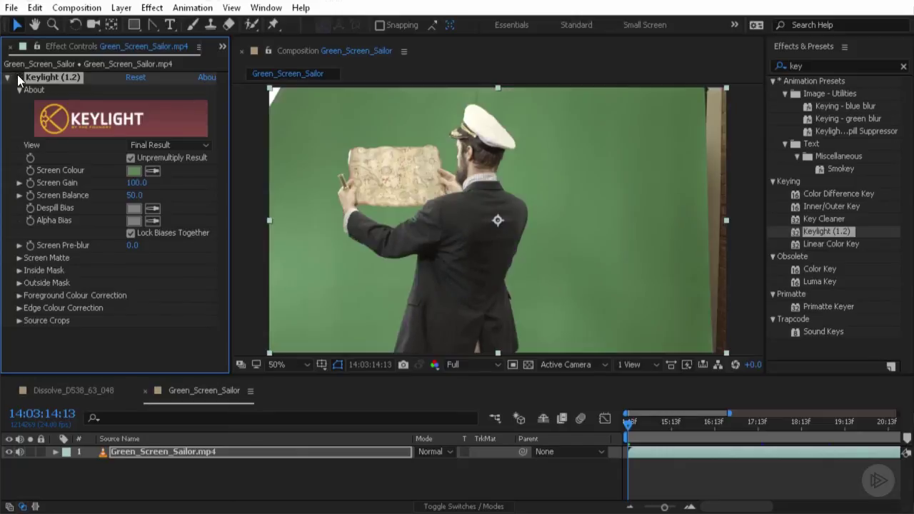
left_click(18, 76)
left_click(17, 76)
left_click(18, 76)
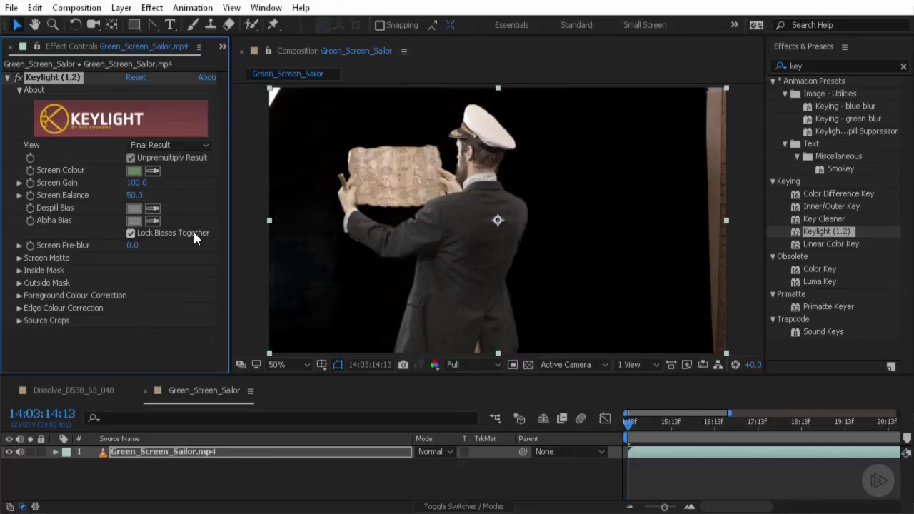
- Sample the sailor's skin tone as Keylight's Despill Bias, keeping the despill and alpha biases locked together
left_click(154, 209)
left_click(471, 169)
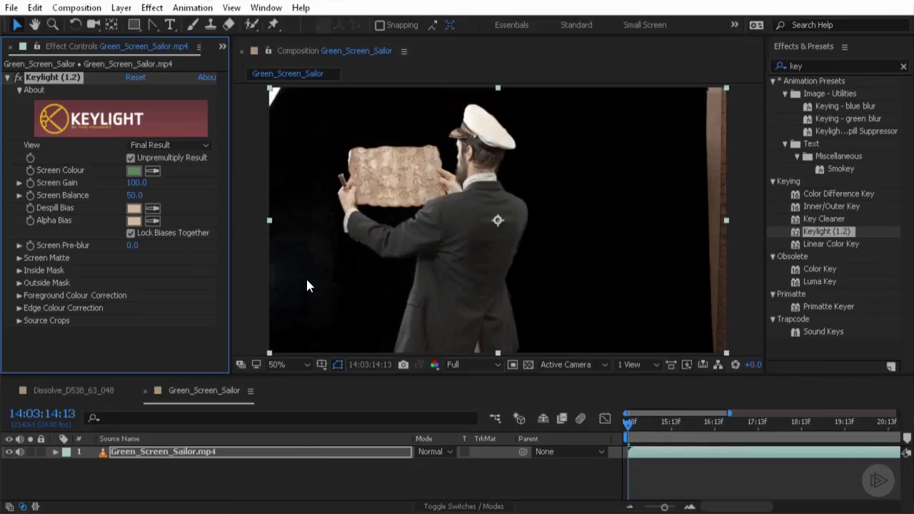
- Examine the sailor's key in Keylight's Screen Matte view, and return the view to Final Result
left_click(176, 145)
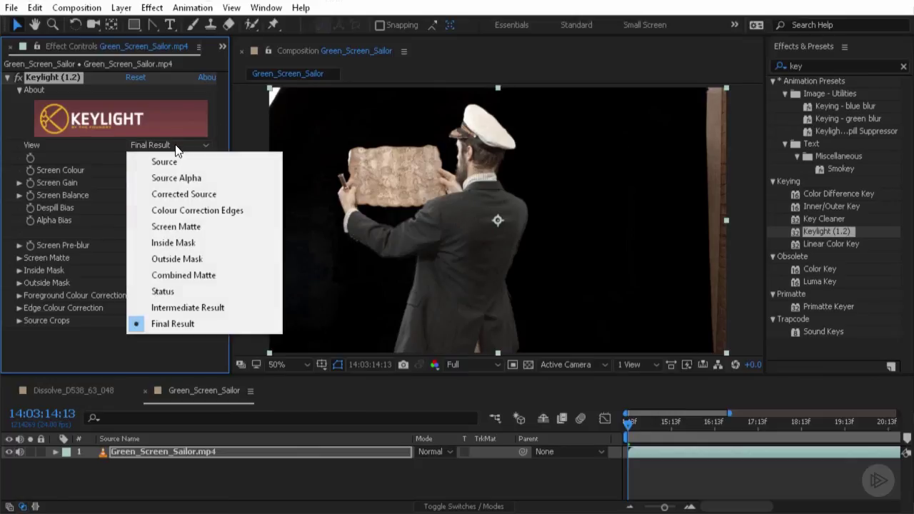
left_click(182, 227)
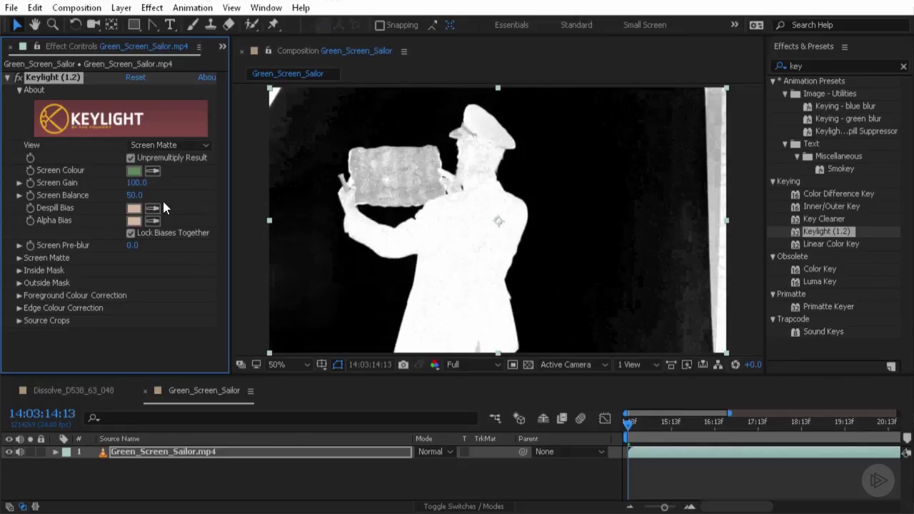
left_click(155, 144)
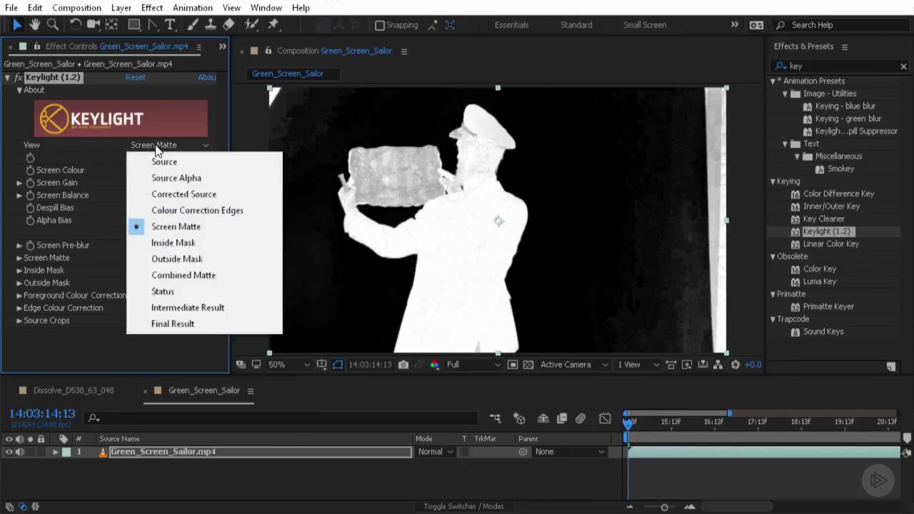
left_click(182, 325)
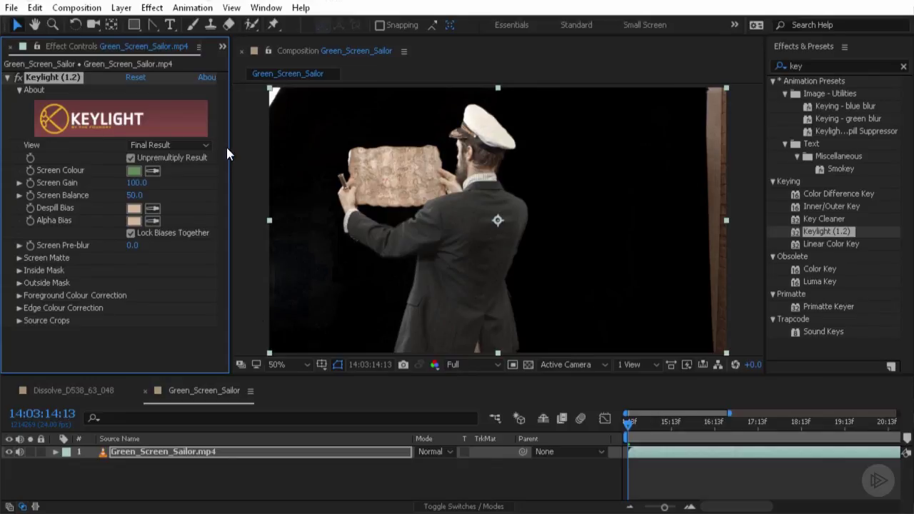
- Add Dissolve_D226_27_003.mp4 to the Green_Screen_Sailor composition as the background layer beneath the sailor
left_click_drag(228, 145, 293, 144)
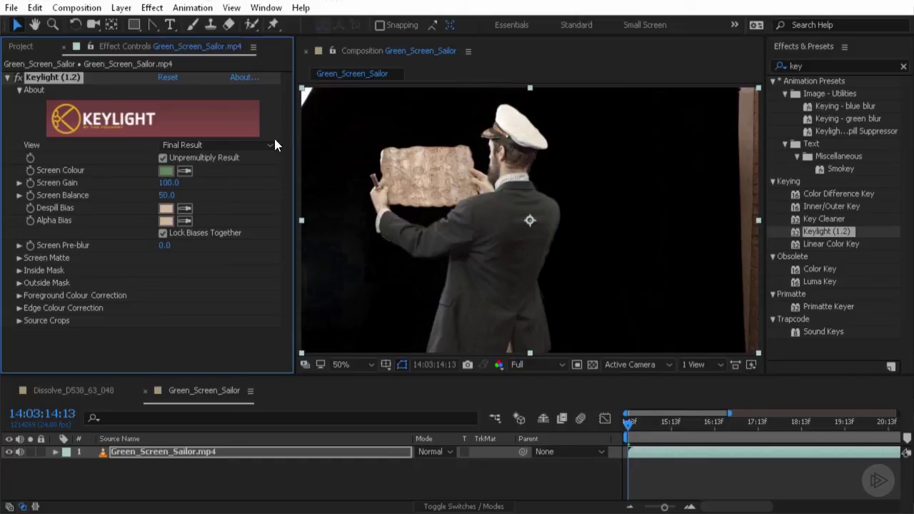
left_click(21, 47)
left_click_drag(106, 236, 119, 466)
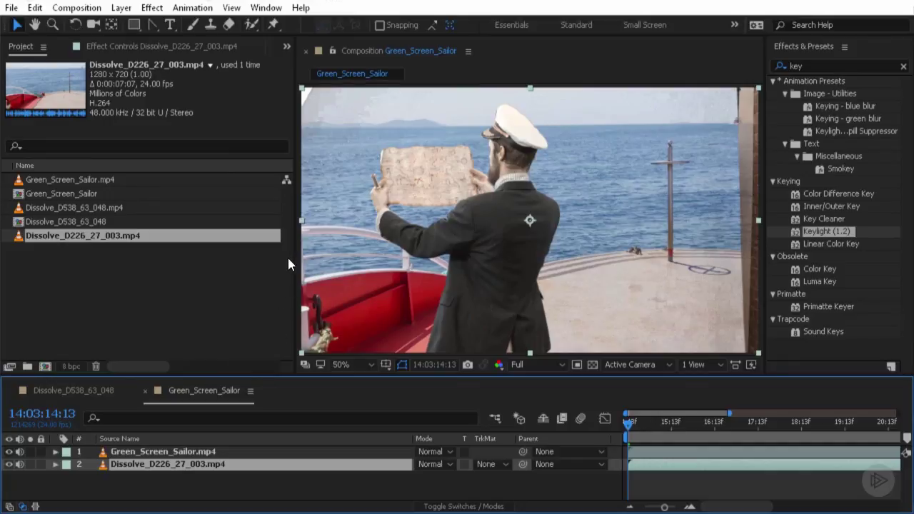
left_click_drag(293, 246, 198, 246)
- Check the composite up to 14:03:15:23 and hide the Dissolve_D226_27_003.mp4 background layer
left_click_drag(627, 421, 689, 441)
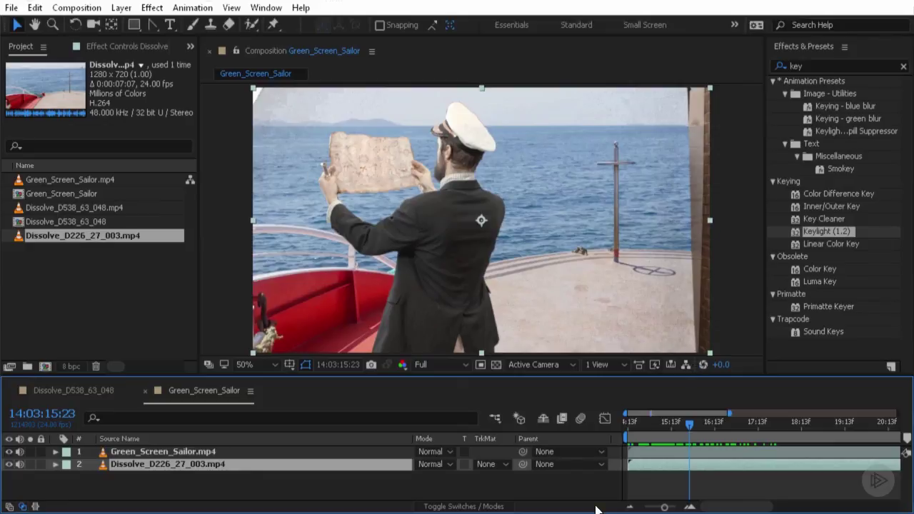
left_click(10, 465)
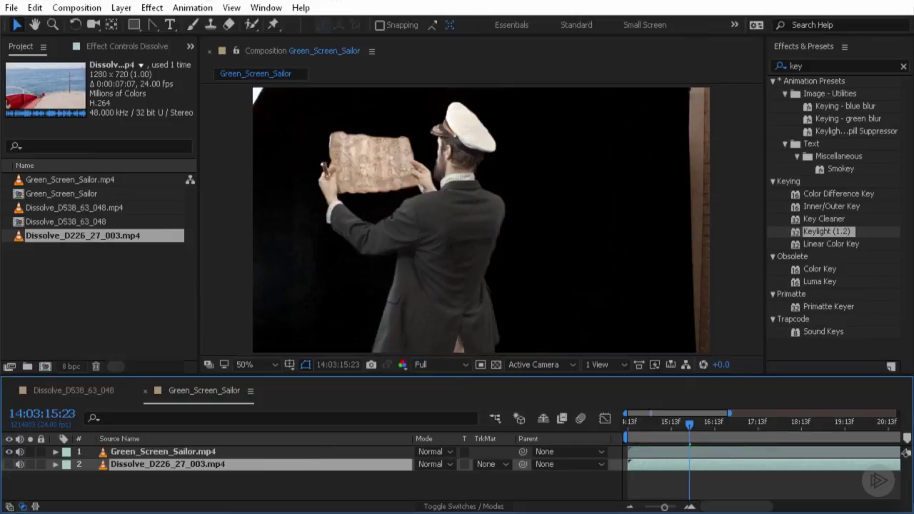